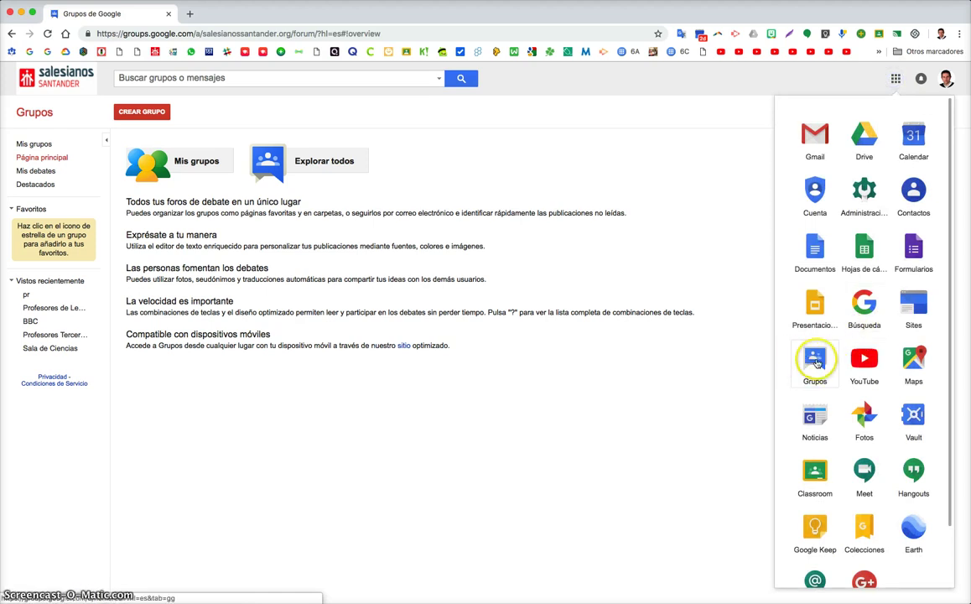
- Start a new group and name it "Profesores de Lengua de Primaria"
click(195, 184)
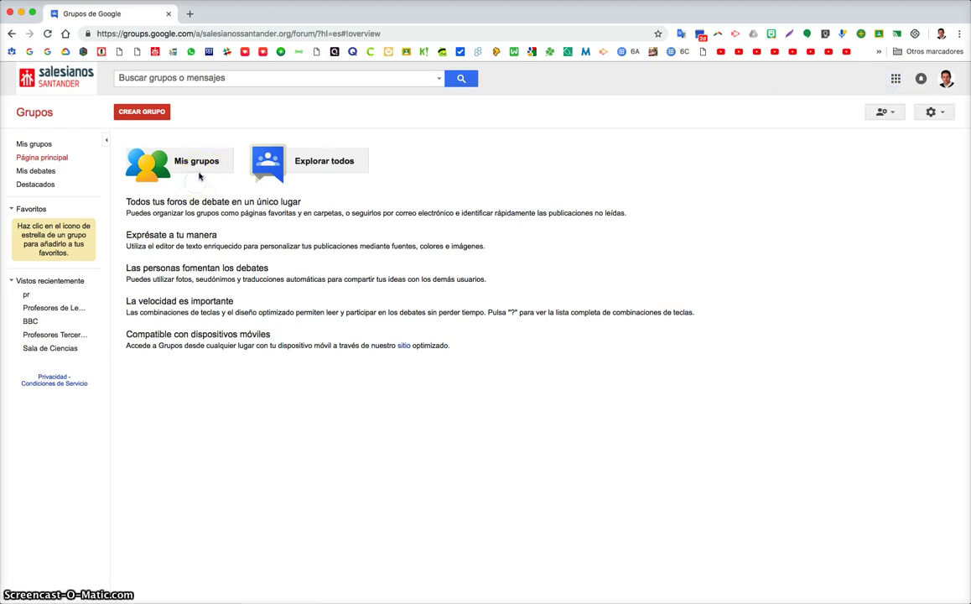
click(175, 162)
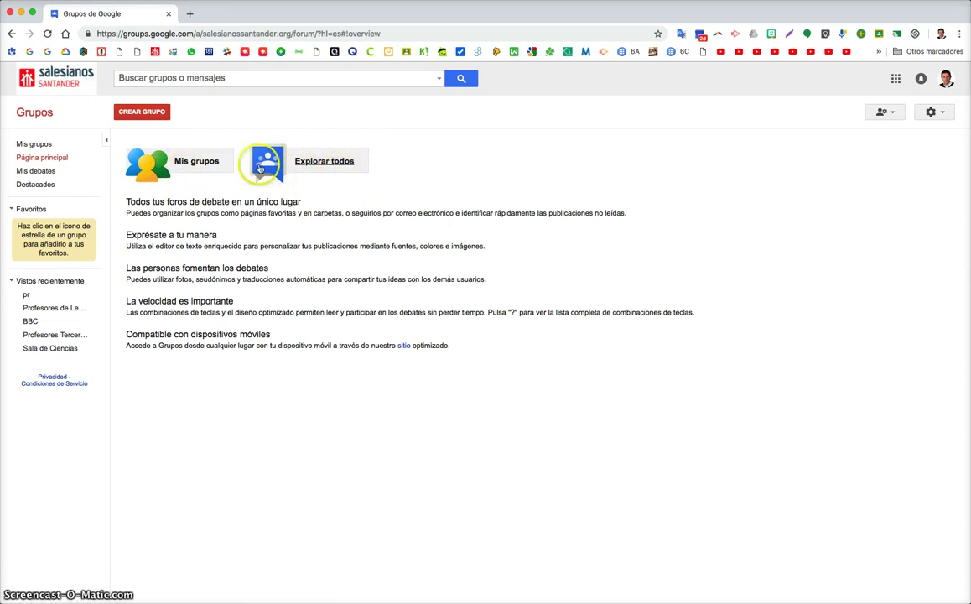
click(149, 116)
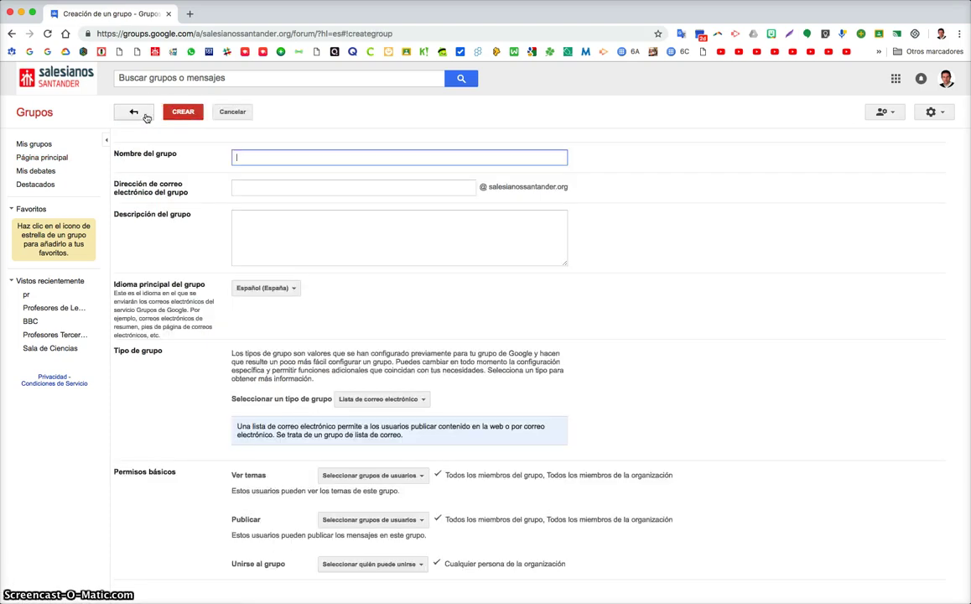
text(Profesores de L)
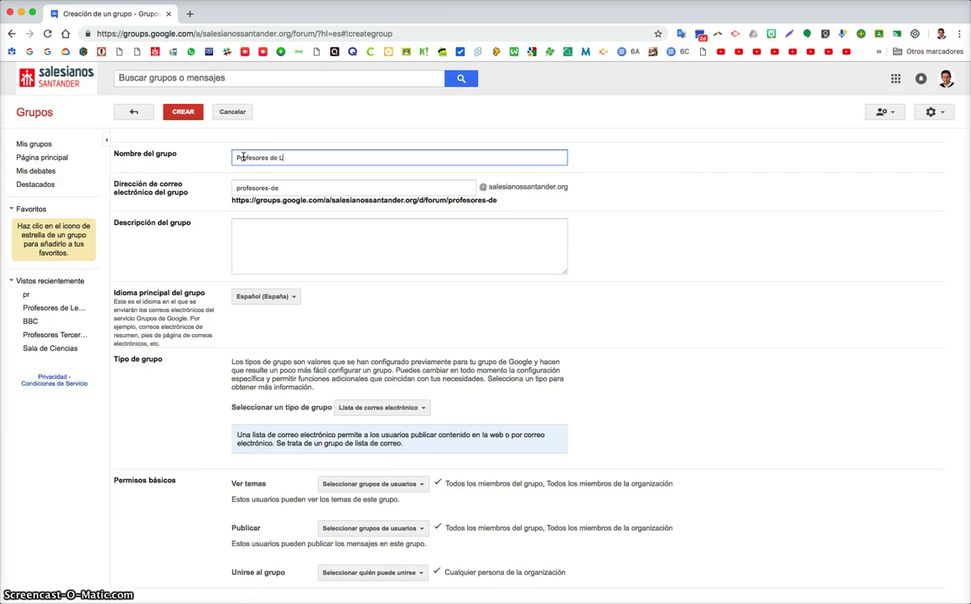
text(engua)
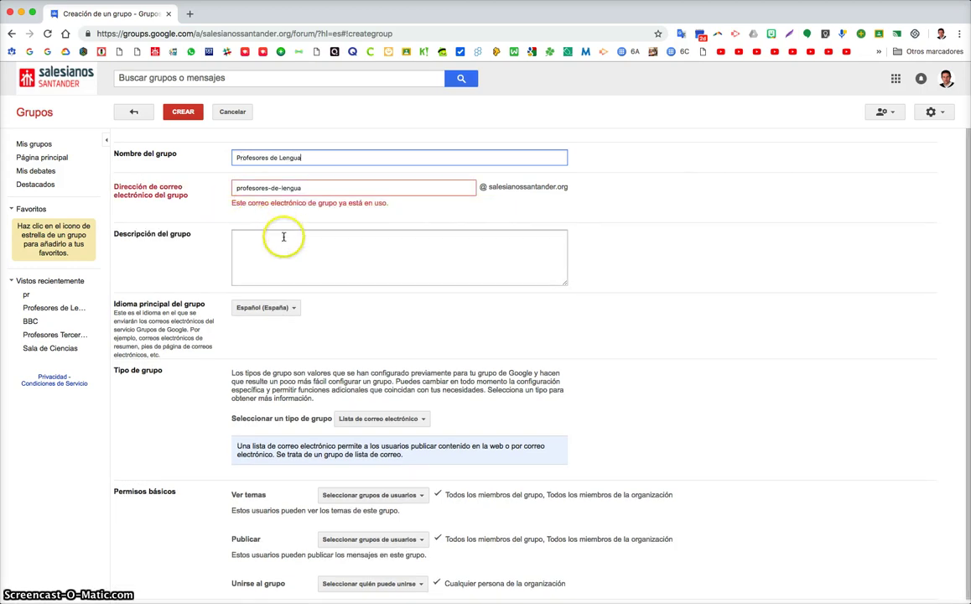
text( de )
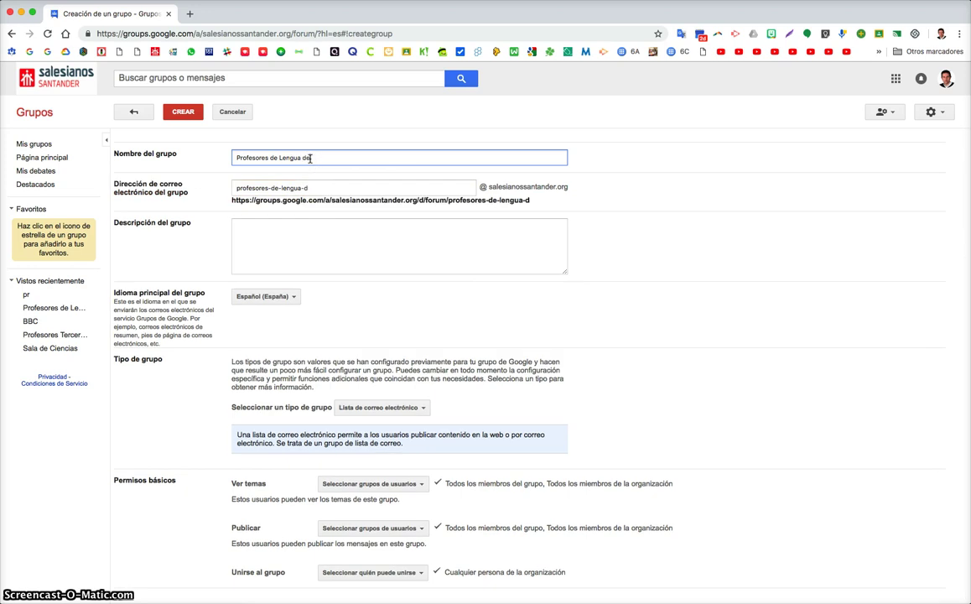
text(PR)
key(BackSpace)
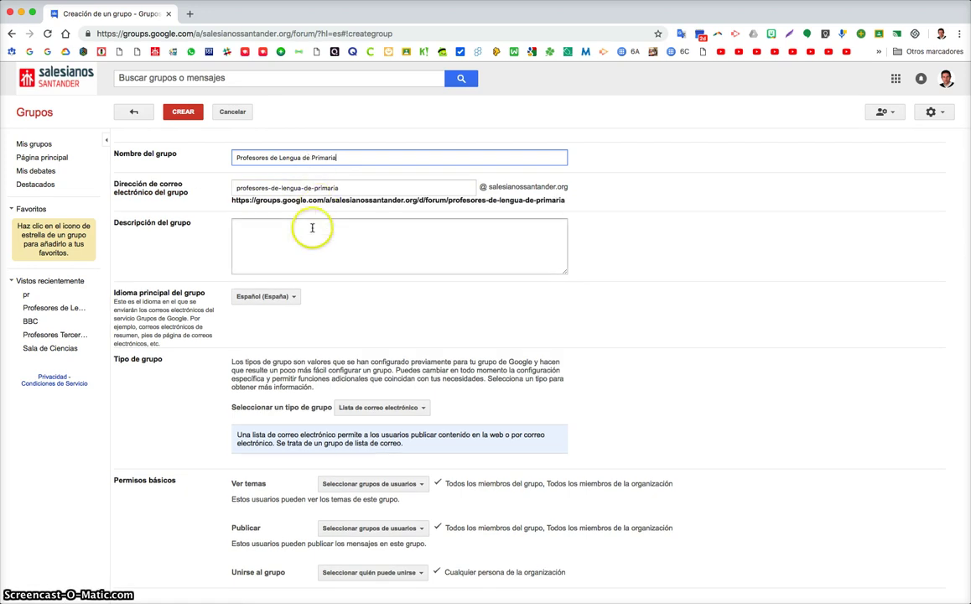
click(270, 232)
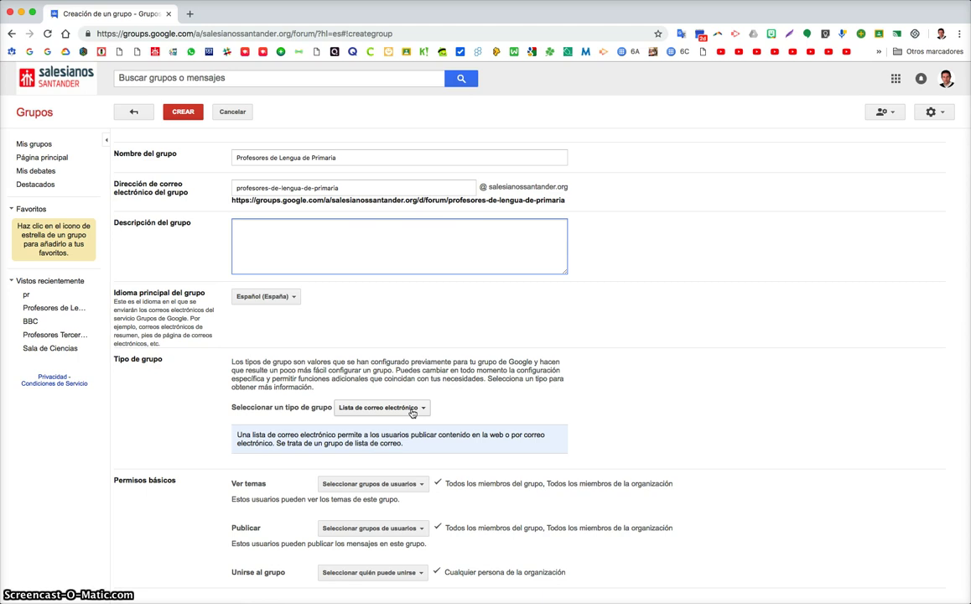
click(474, 187)
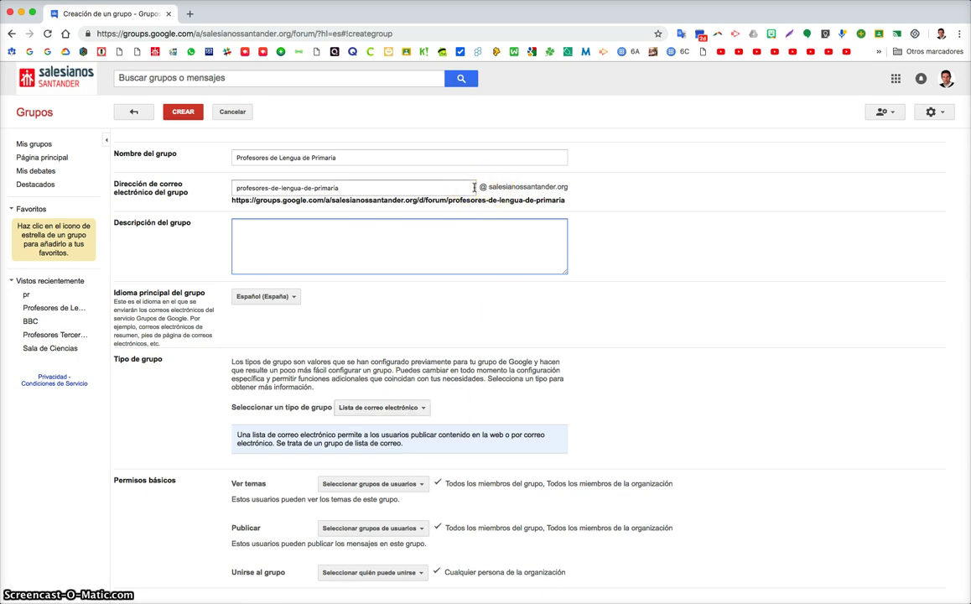
mouse_move(474, 187)
mouse_down()
mouse_move(440, 183)
mouse_move(569, 192)
mouse_move(389, 347)
mouse_move(415, 387)
mouse_up()
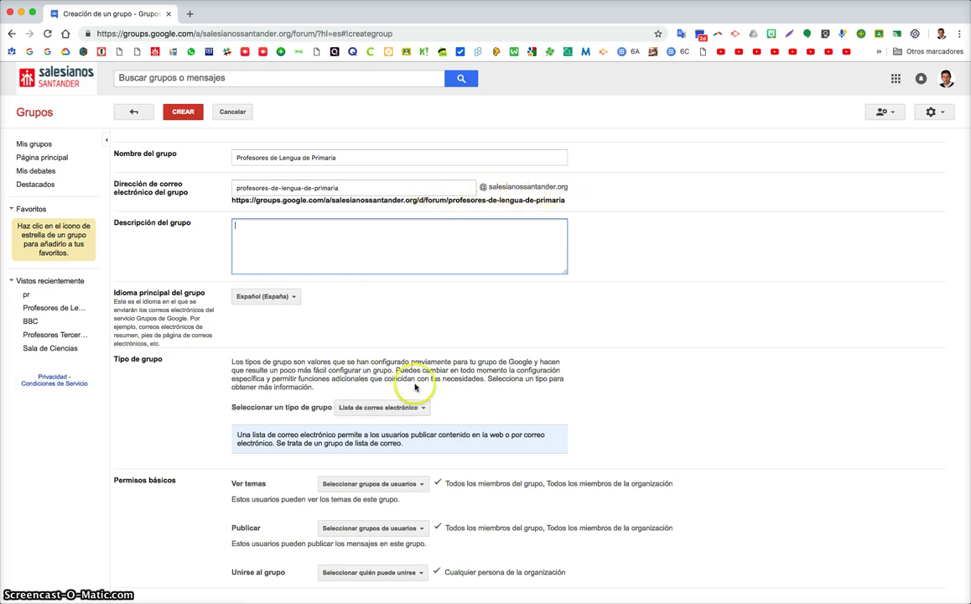
- Try the group types Foro web, Foro de preguntas y respuestas and Bandeja de entrada colaborativa in turn
click(371, 408)
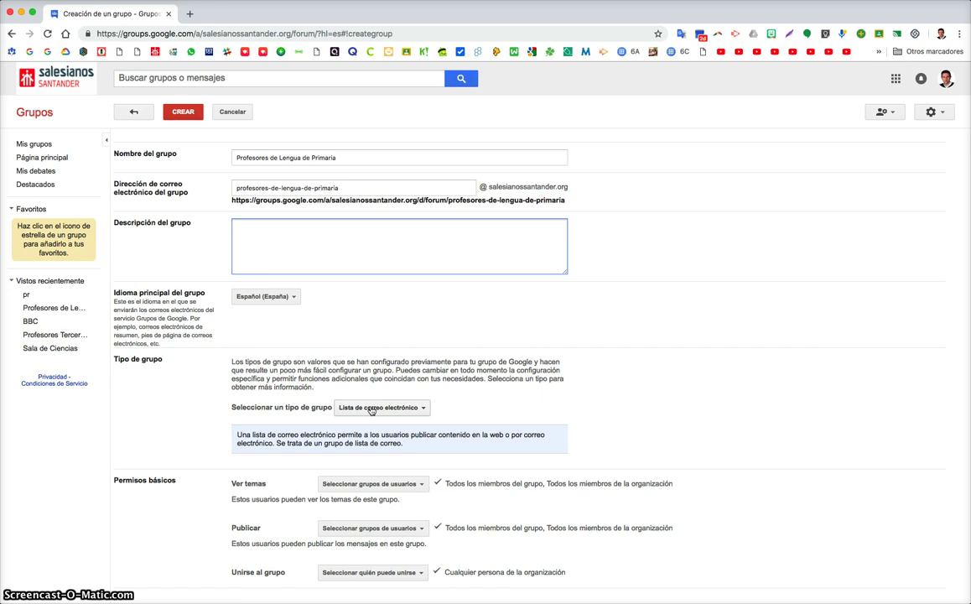
click(372, 407)
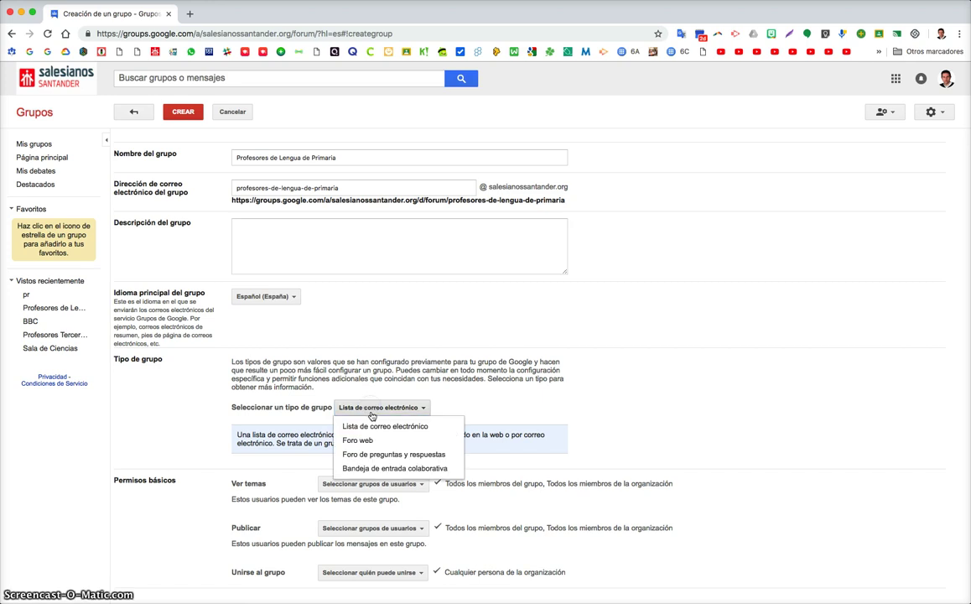
click(372, 437)
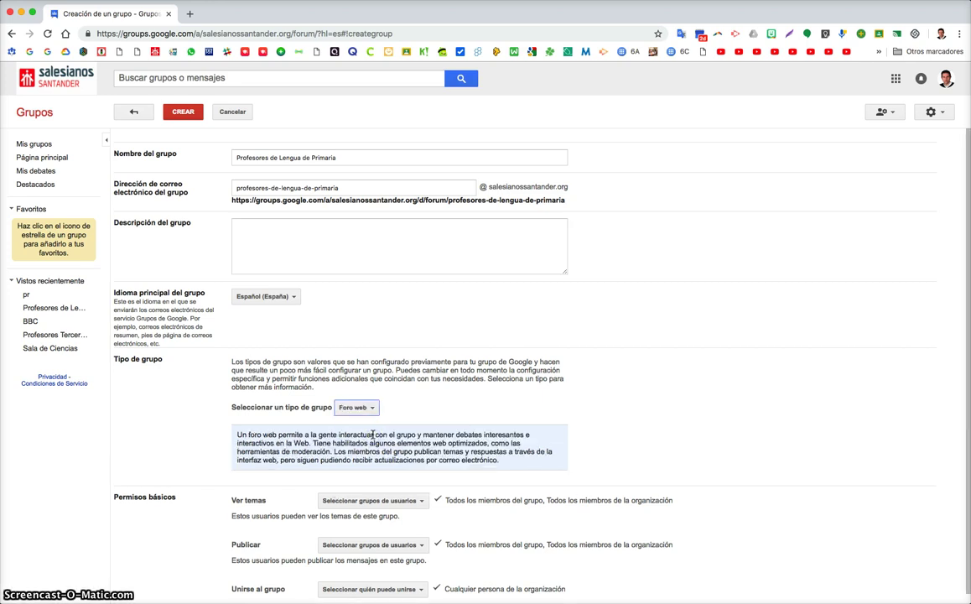
click(378, 420)
click(364, 408)
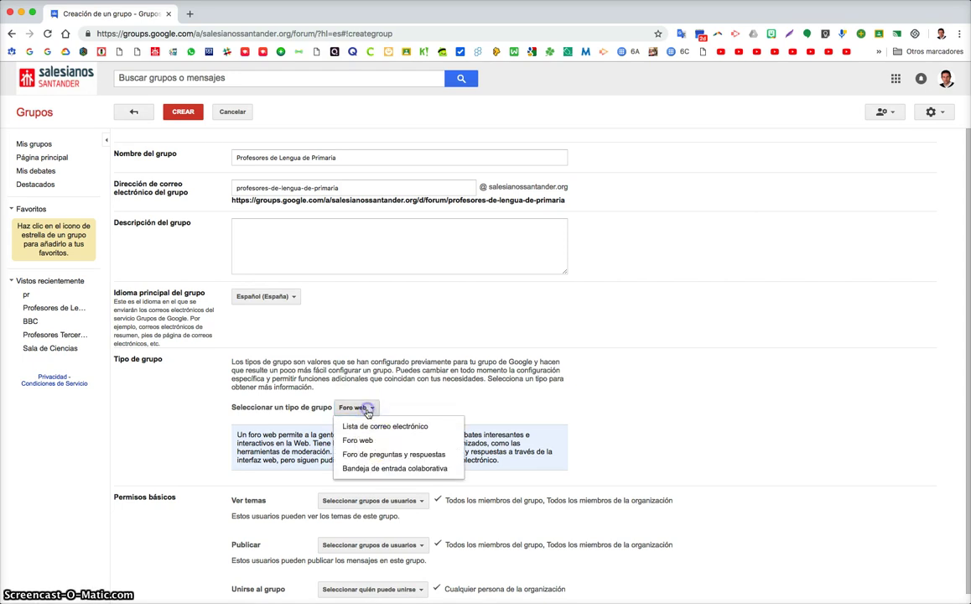
click(384, 452)
click(388, 431)
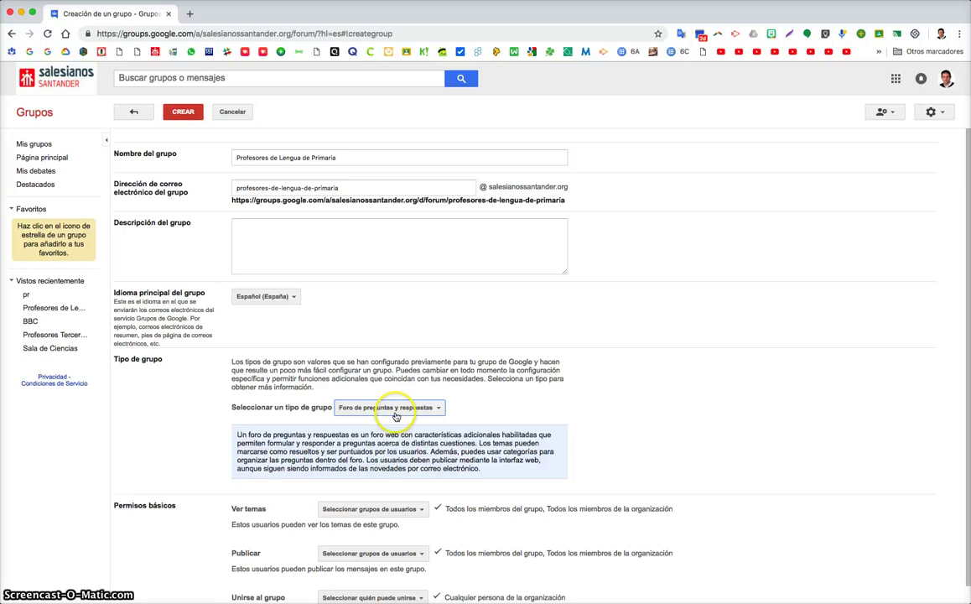
click(398, 407)
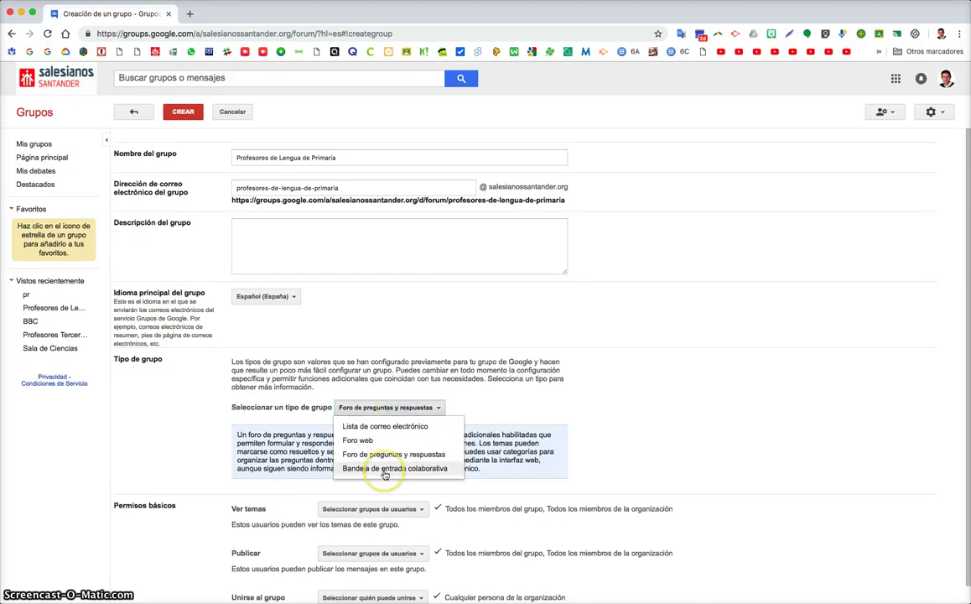
click(382, 468)
click(377, 433)
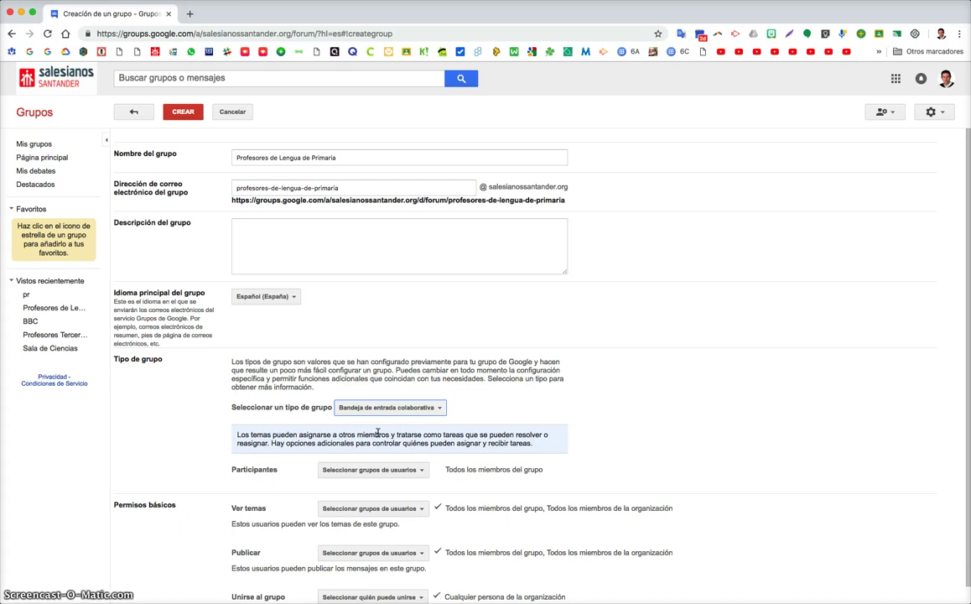
- Set the group type to Foro web
click(267, 158)
scroll(261, 234, down, 1)
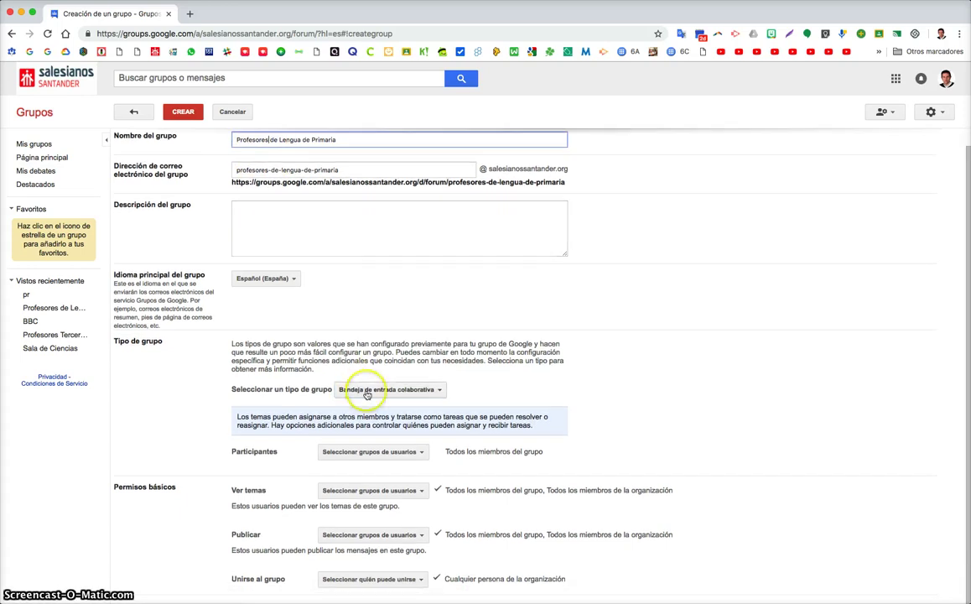
click(390, 400)
click(362, 423)
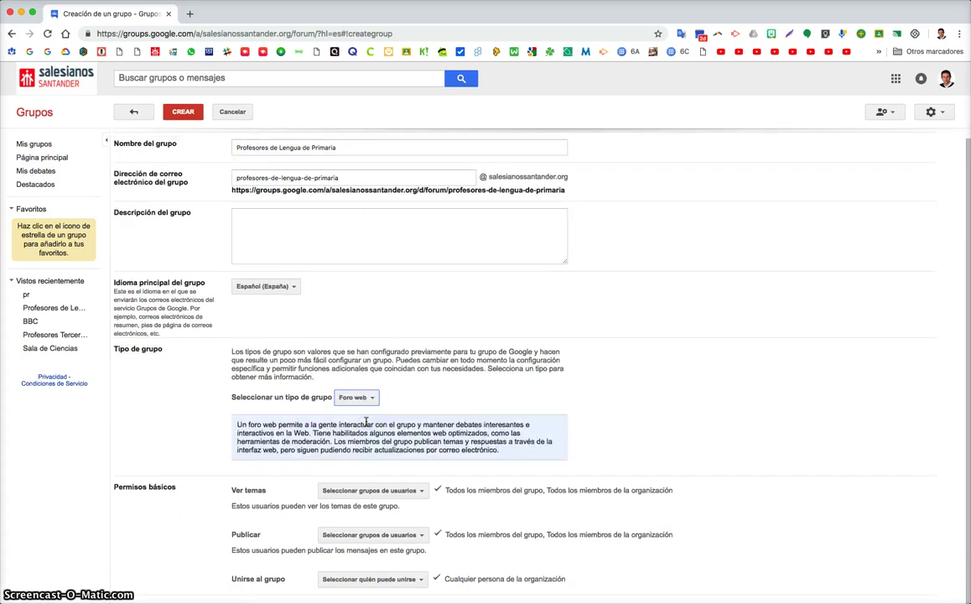
click(367, 402)
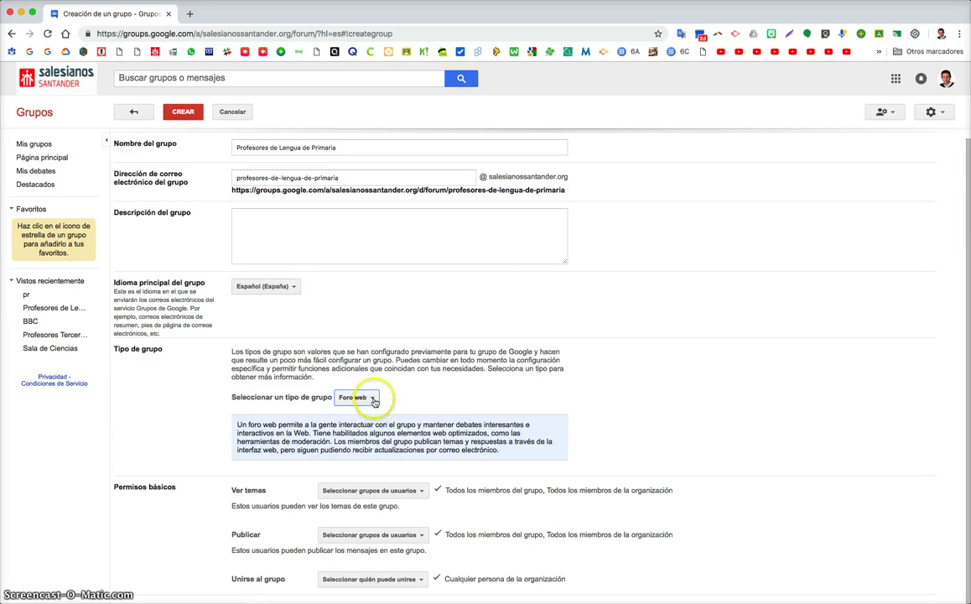
- Restrict the Ver temas permission to Todos los miembros del grupo, excluding the organization's other members
click(369, 493)
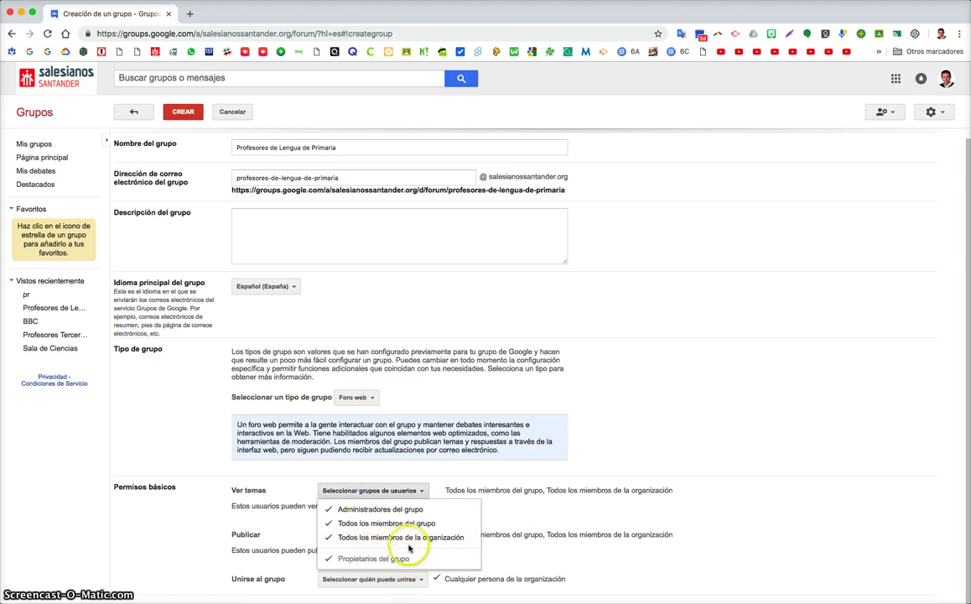
click(323, 536)
click(327, 509)
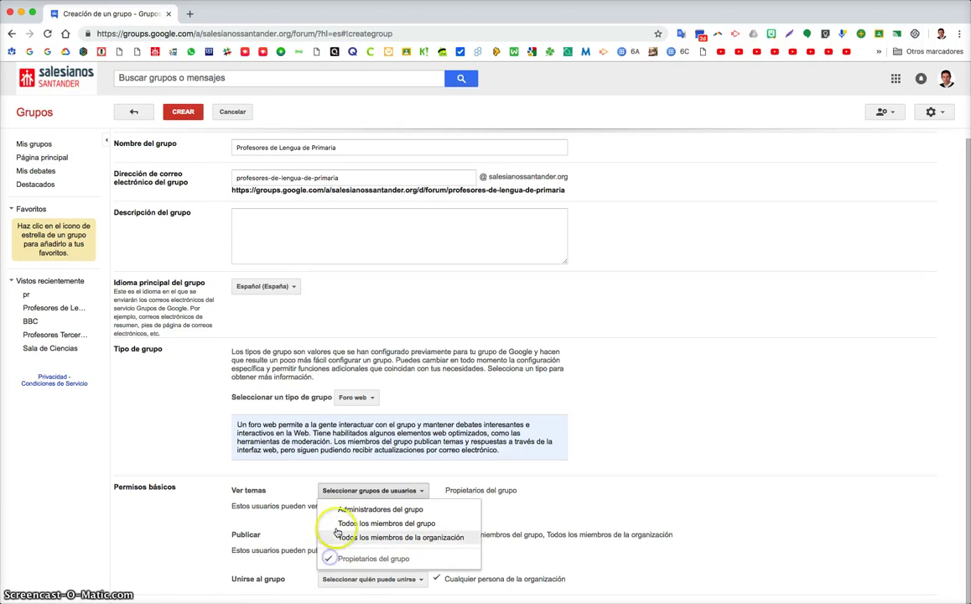
click(329, 522)
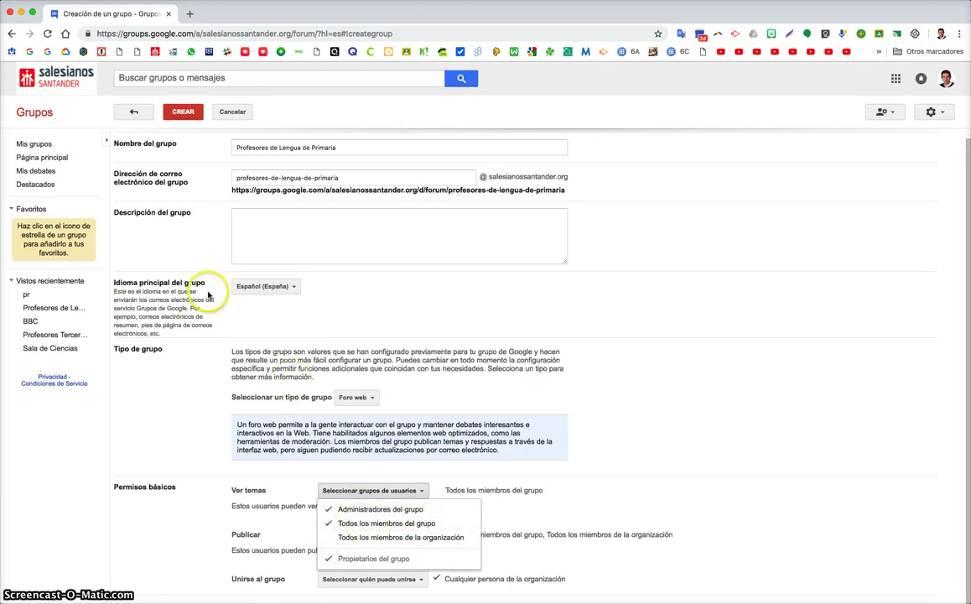
click(431, 530)
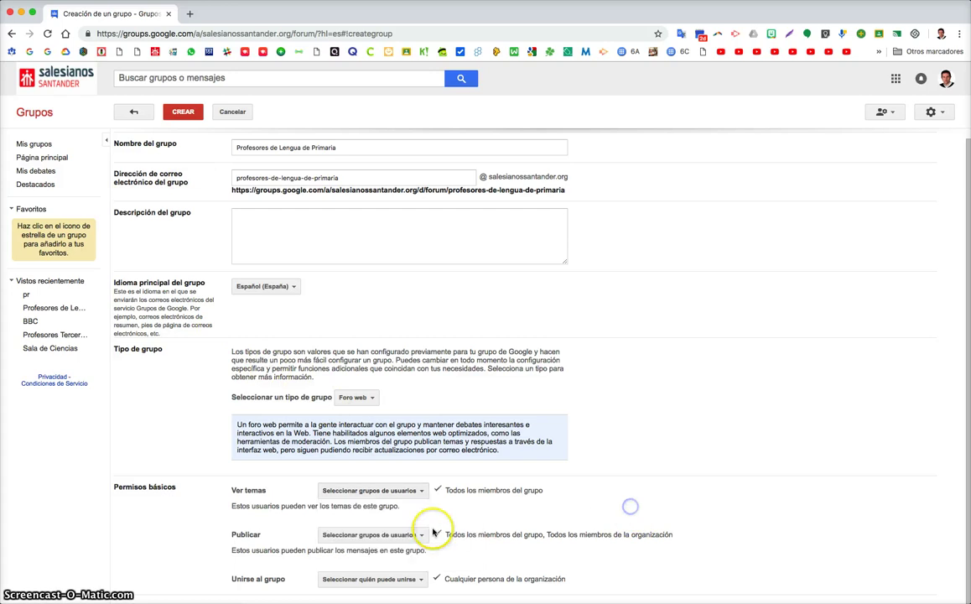
- Restrict the Publicar permission to Todos los miembros del grupo by removing Todos los miembros de la organización
click(406, 534)
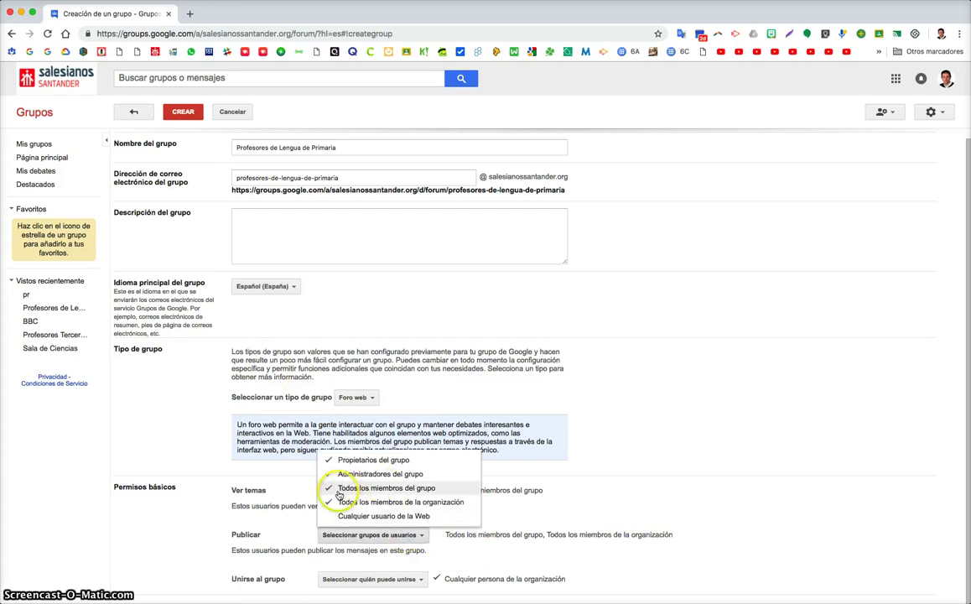
click(327, 501)
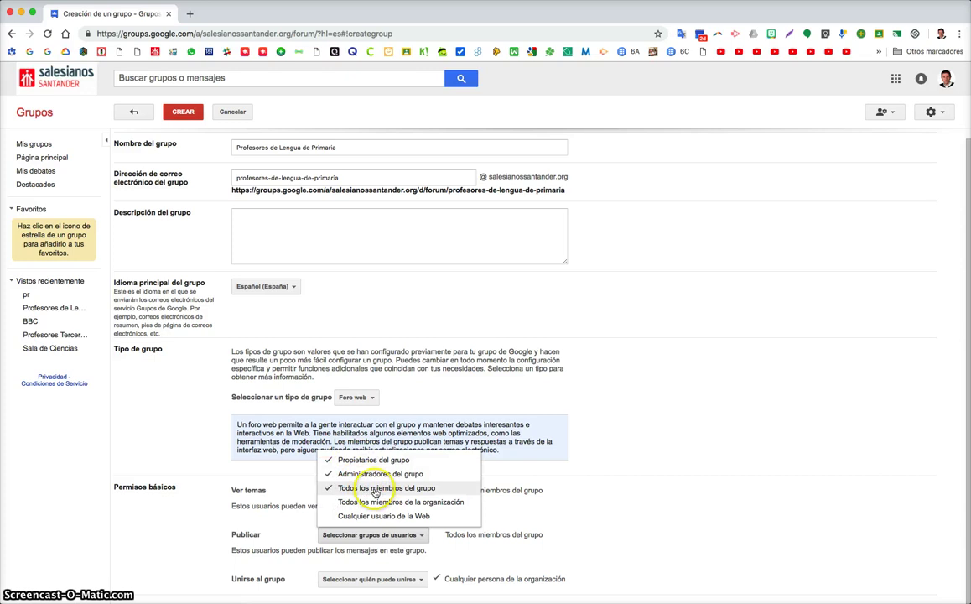
click(383, 488)
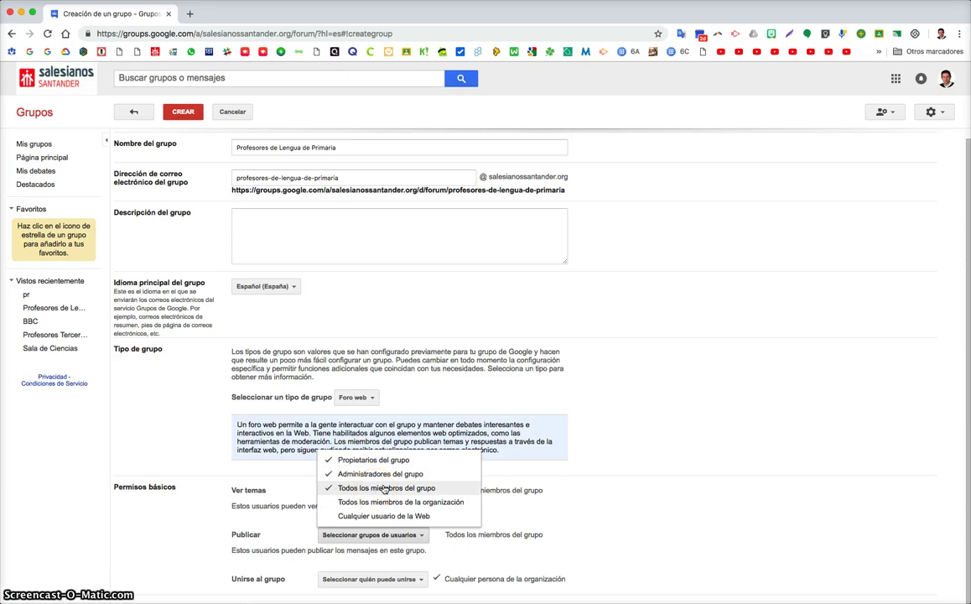
click(602, 503)
- Set the Unirse al grupo permission to Solo usuarios invitados and create the group
click(402, 579)
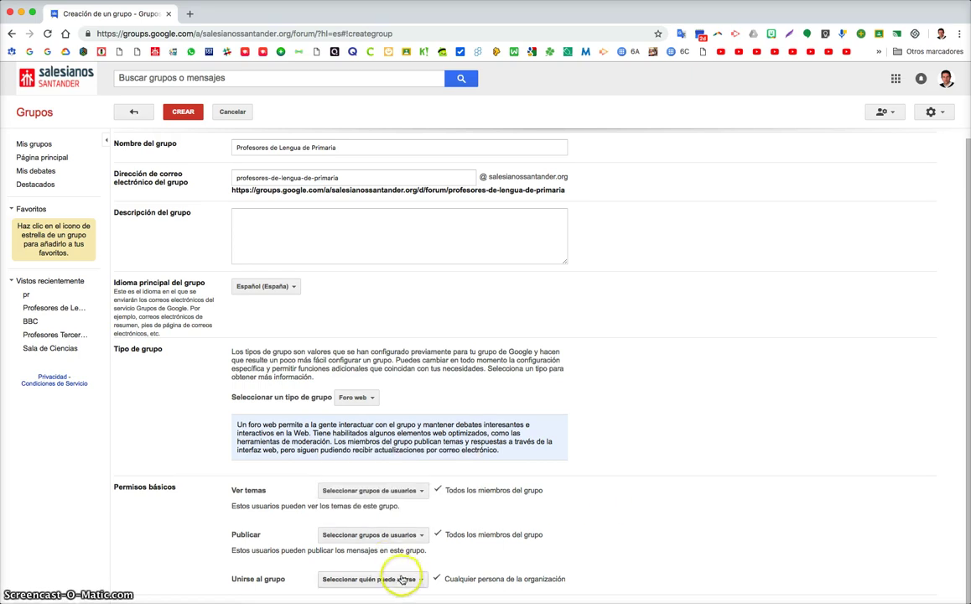
click(403, 578)
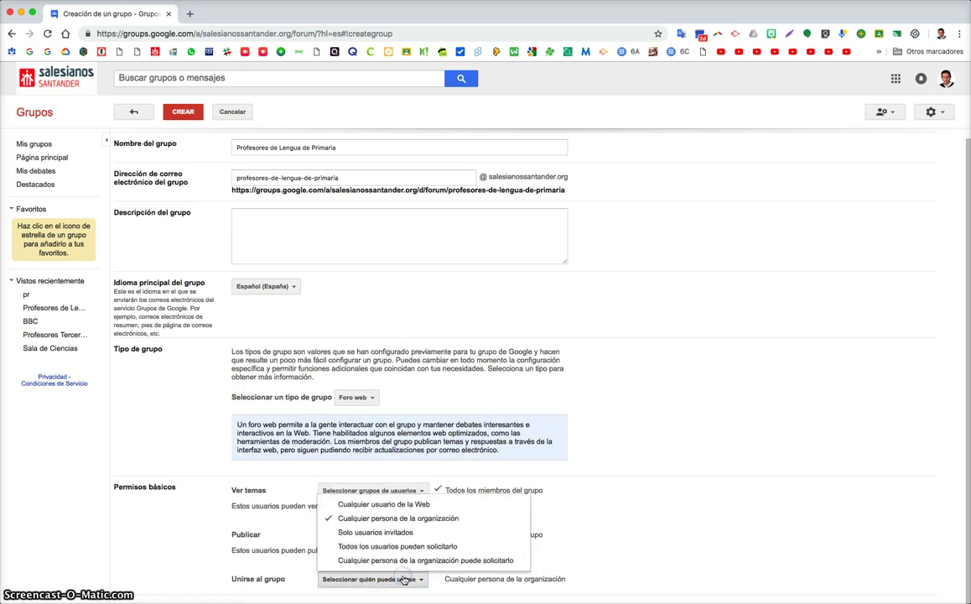
click(386, 535)
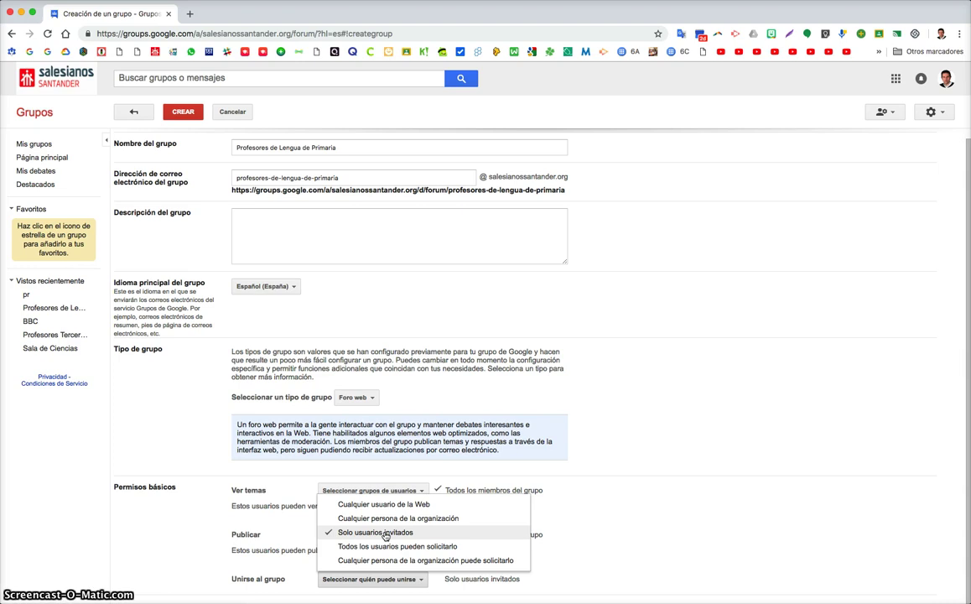
click(391, 519)
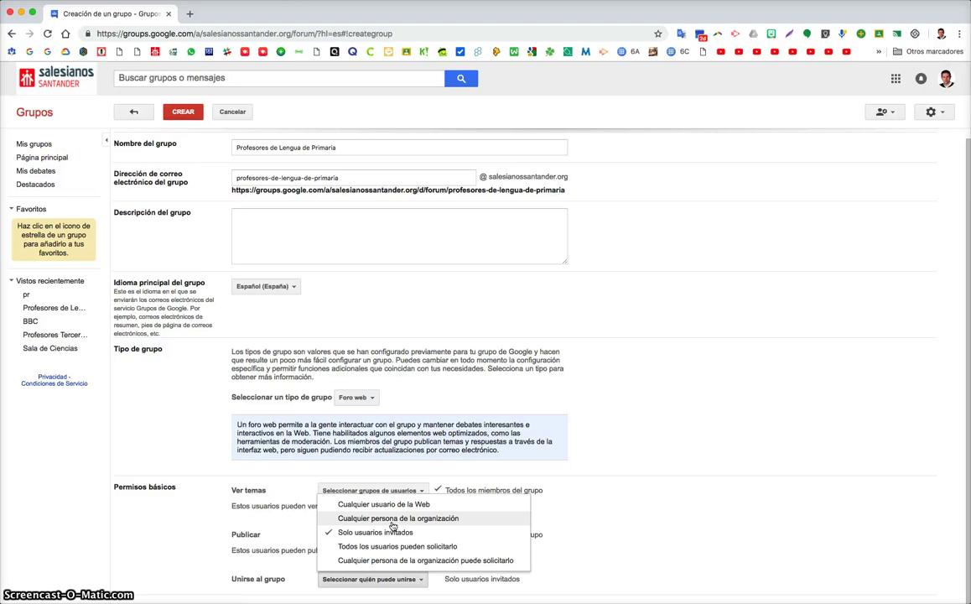
click(396, 521)
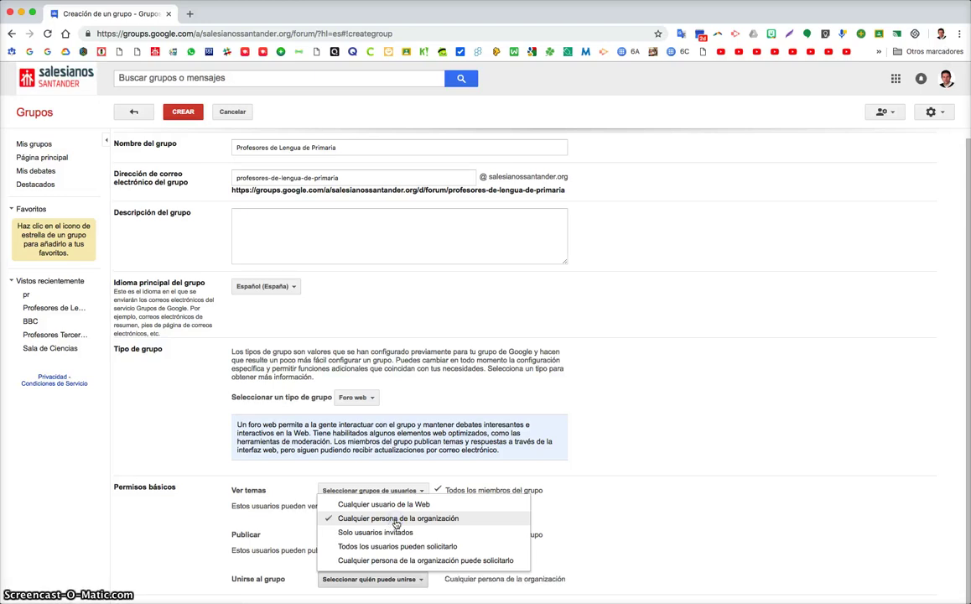
click(390, 534)
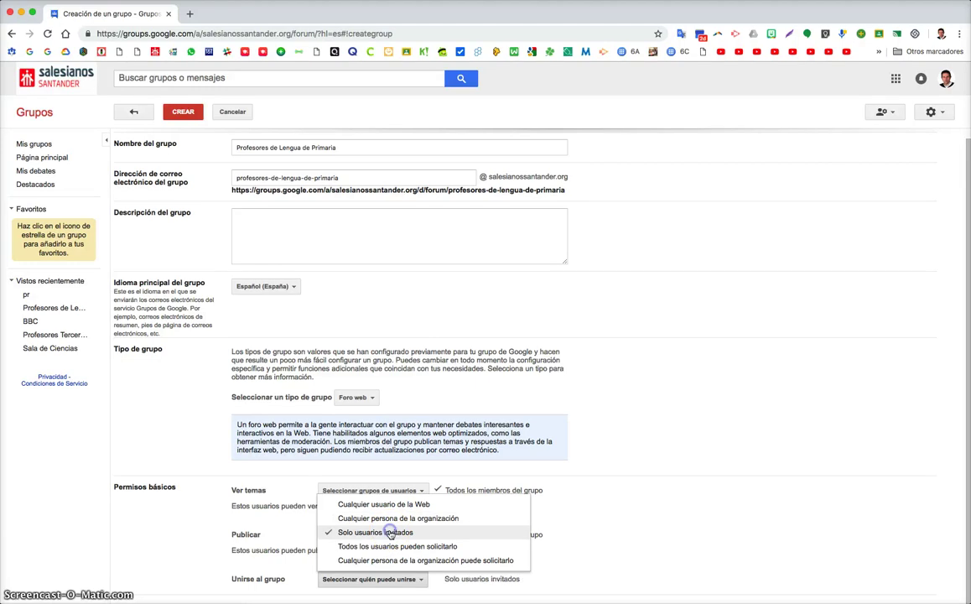
click(624, 403)
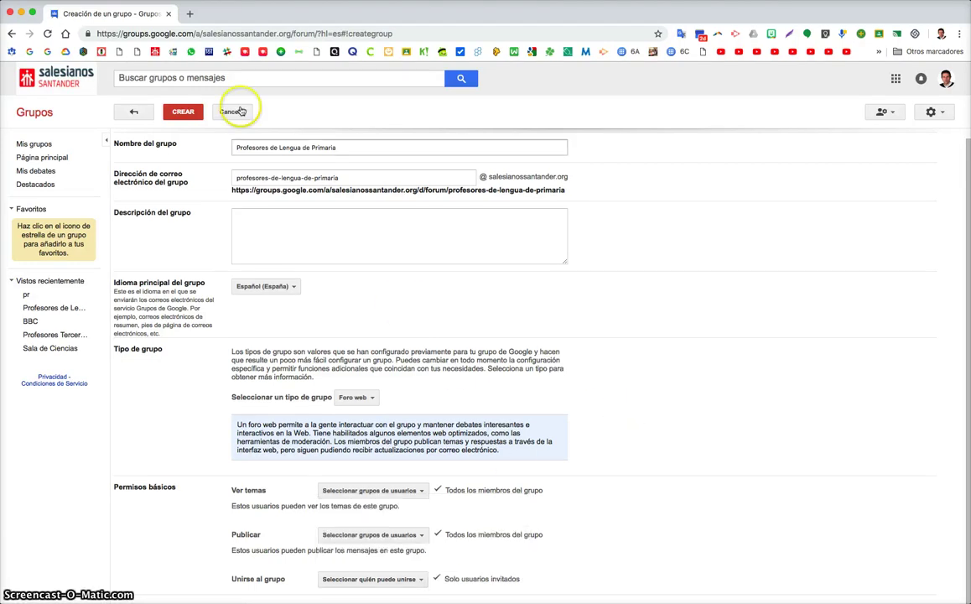
click(183, 111)
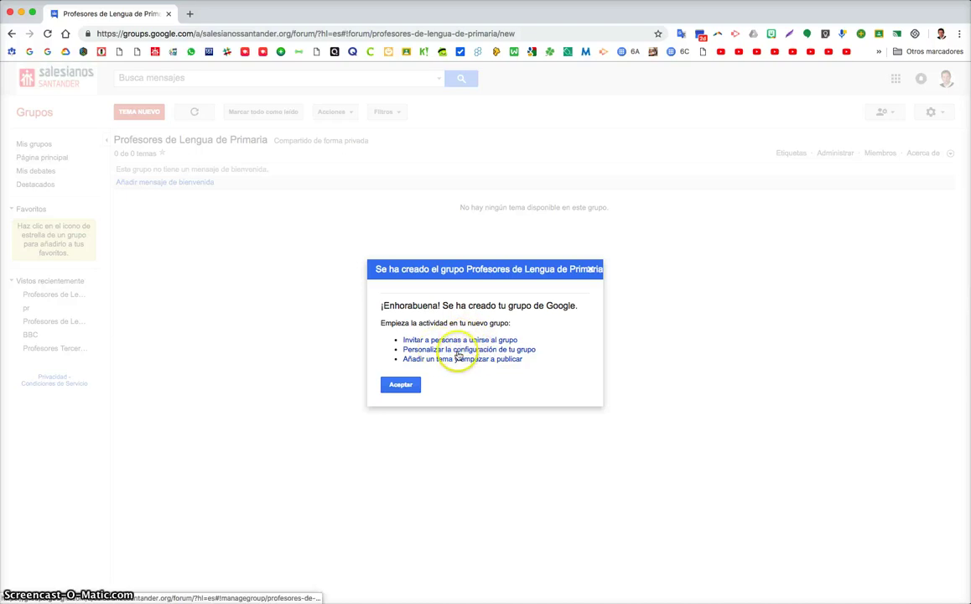
- Start inviting people to the new group and enter the invitee's e-mail address as the recipient
click(457, 341)
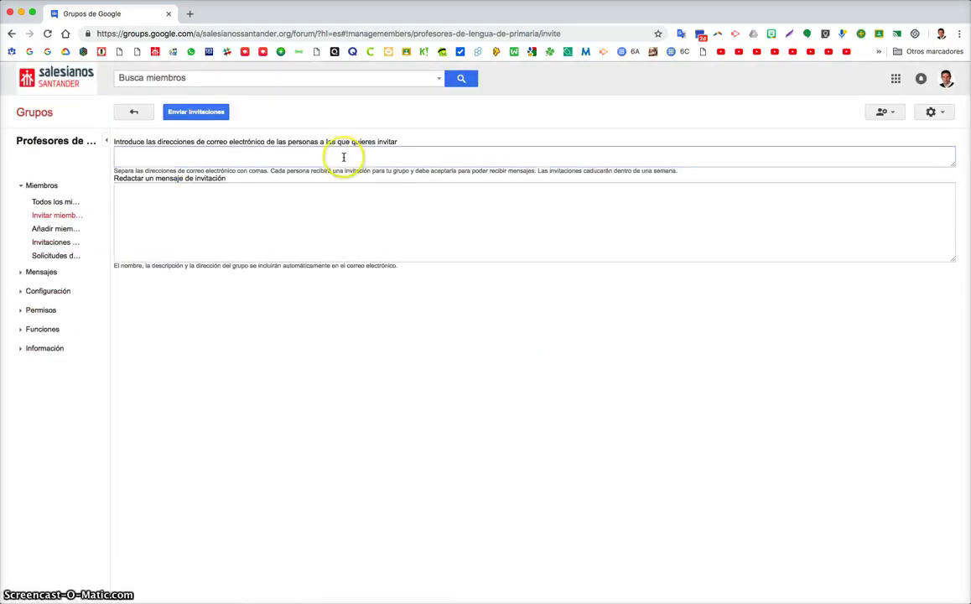
click(343, 156)
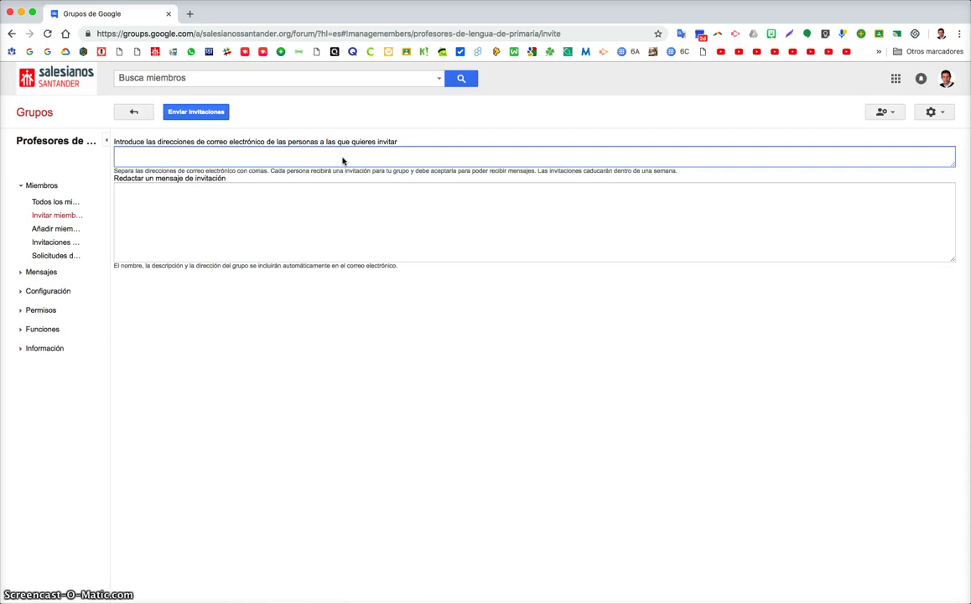
click(307, 200)
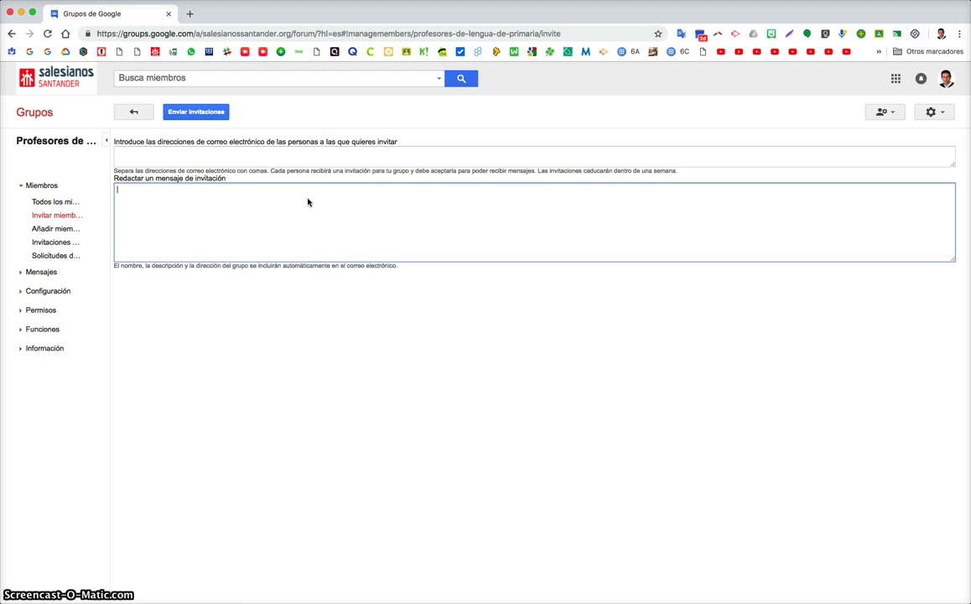
click(323, 158)
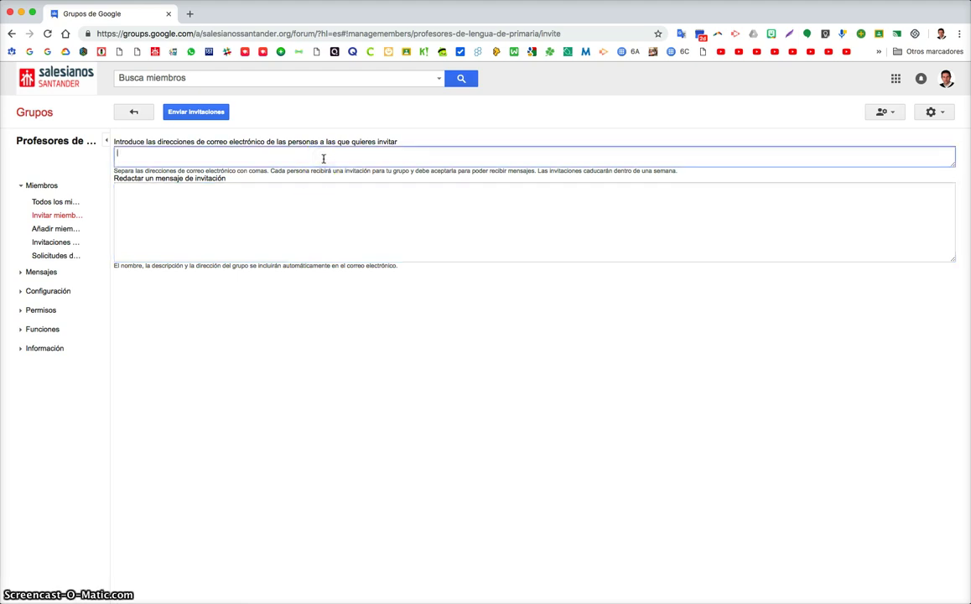
text(raul)
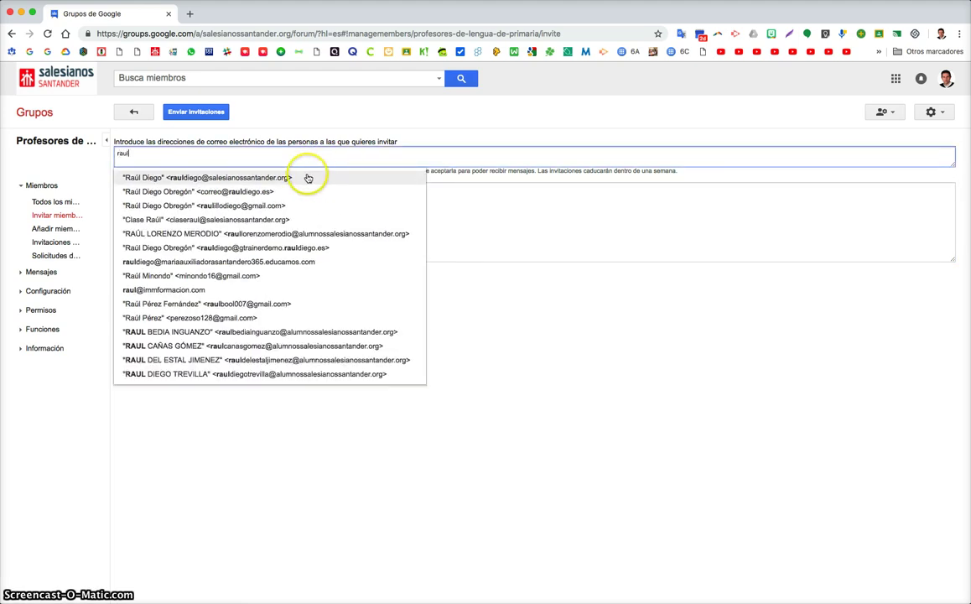
click(308, 177)
- Try to send the invitation with the message Prueba and return to the group's topic page
click(238, 210)
text(Prueba)
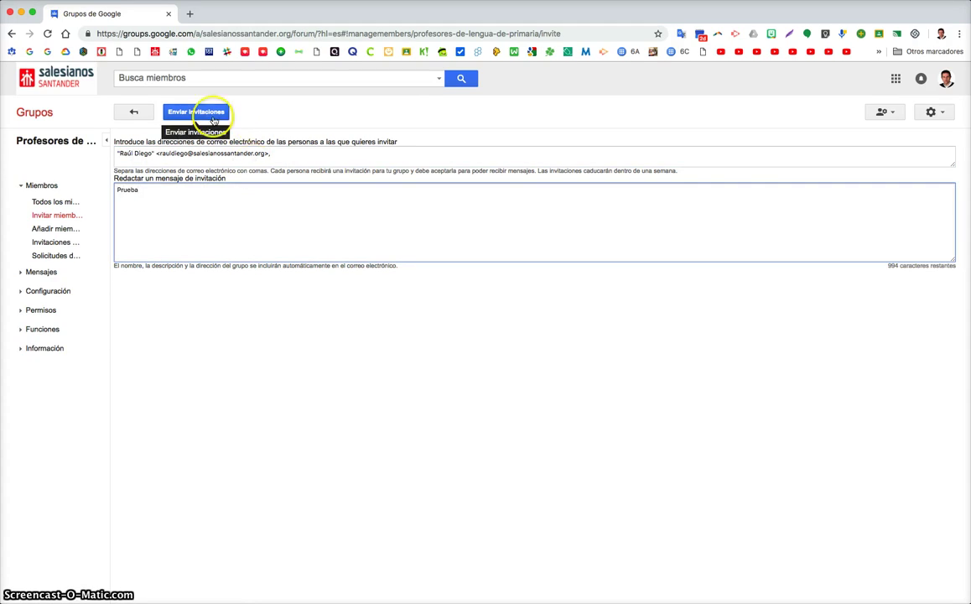
click(195, 111)
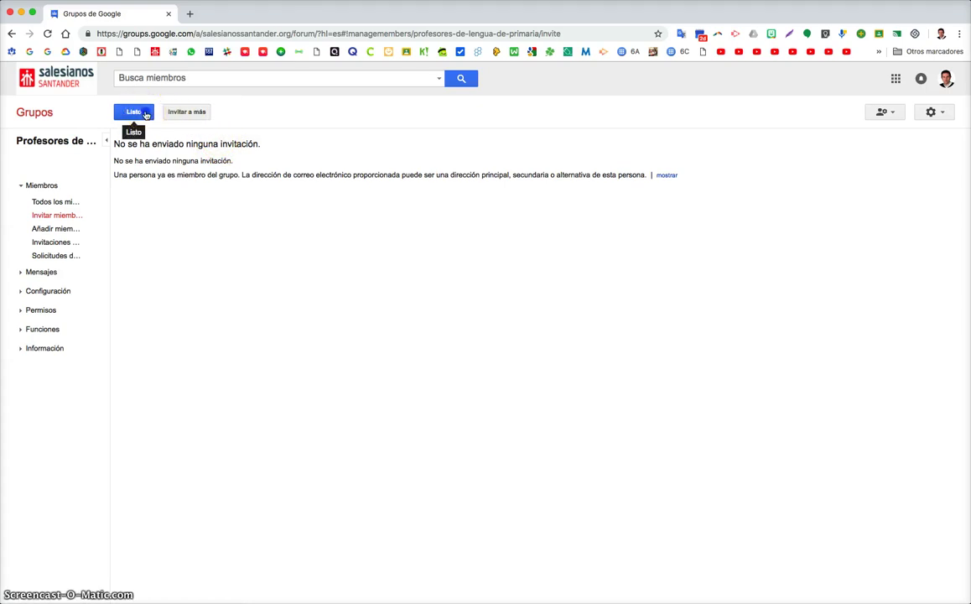
click(148, 112)
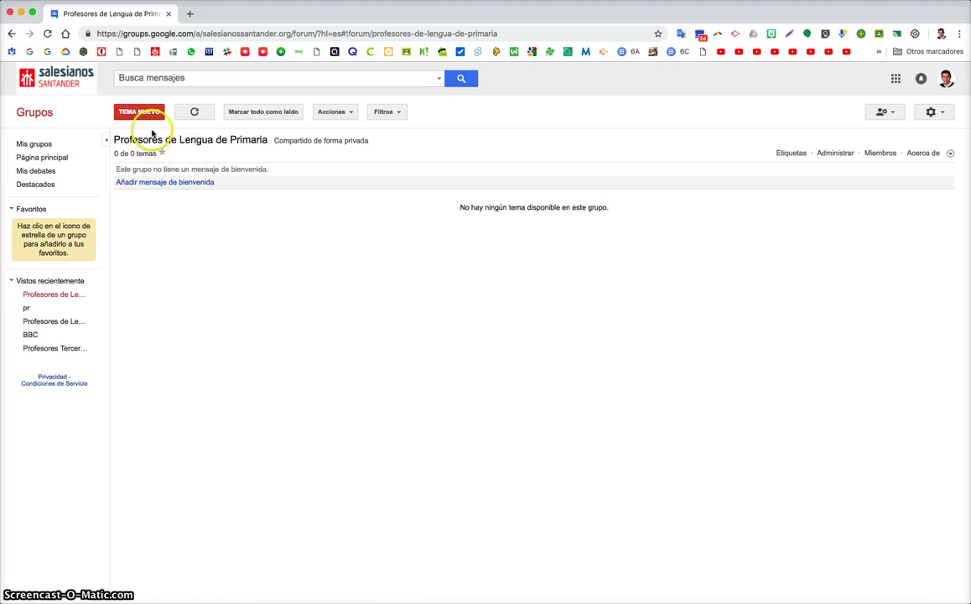
- Examine the welcome message editor and the new topic form, discarding both without entering content
click(175, 183)
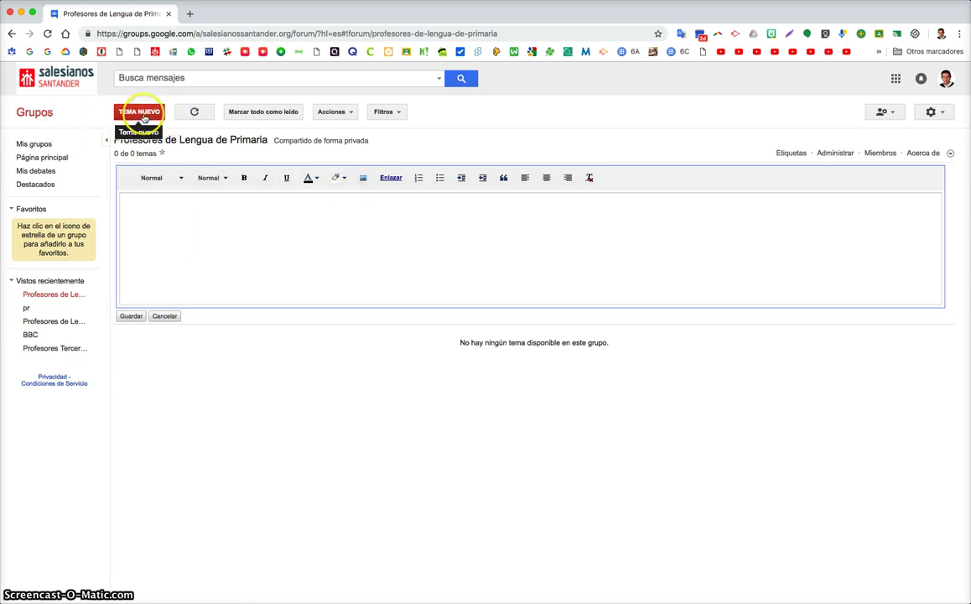
click(164, 316)
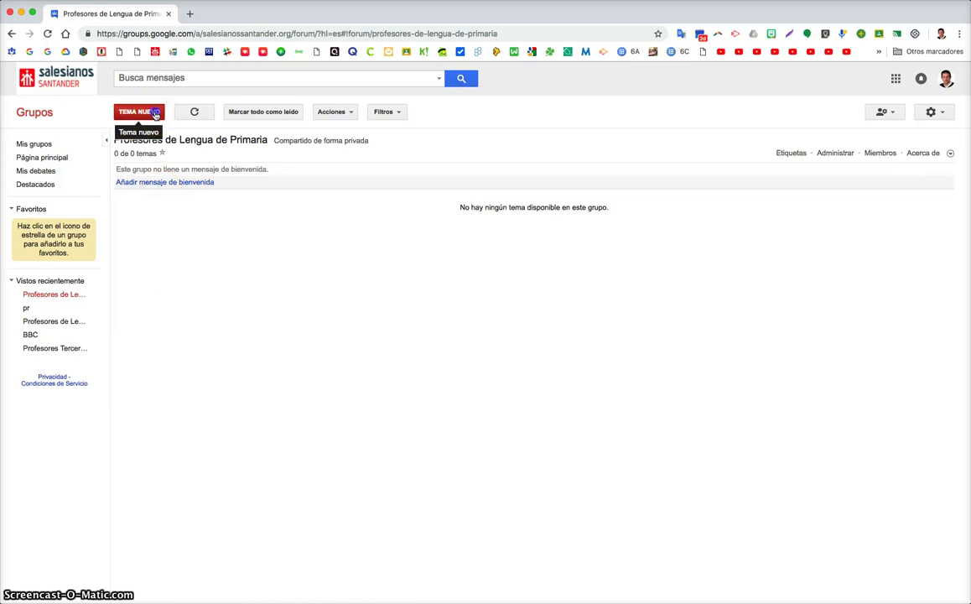
click(141, 112)
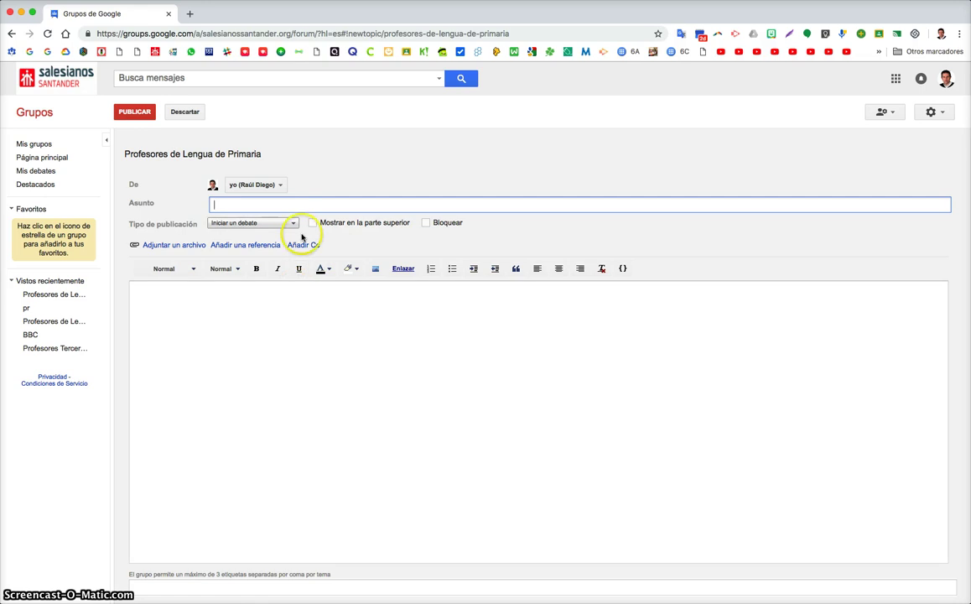
click(287, 202)
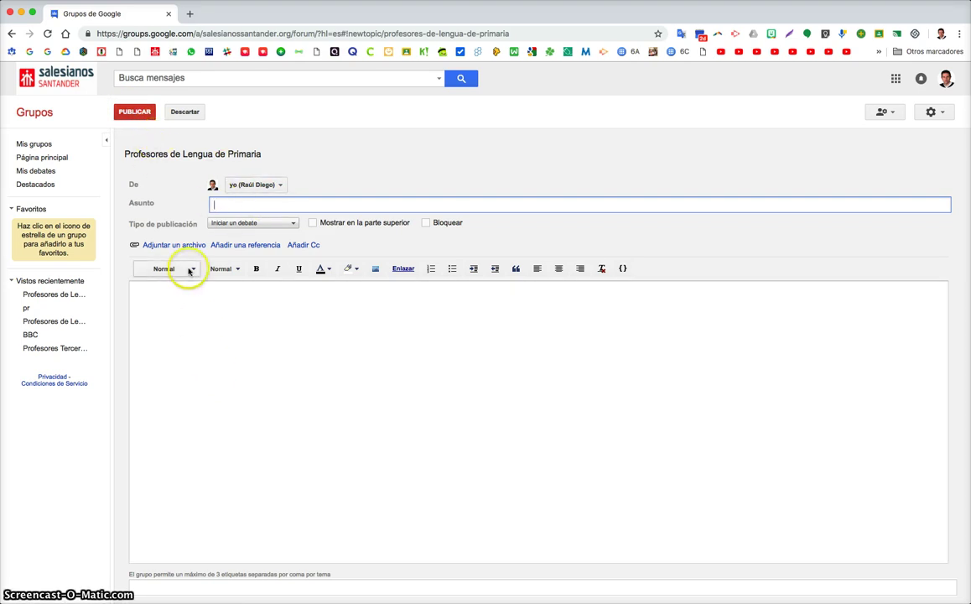
click(182, 113)
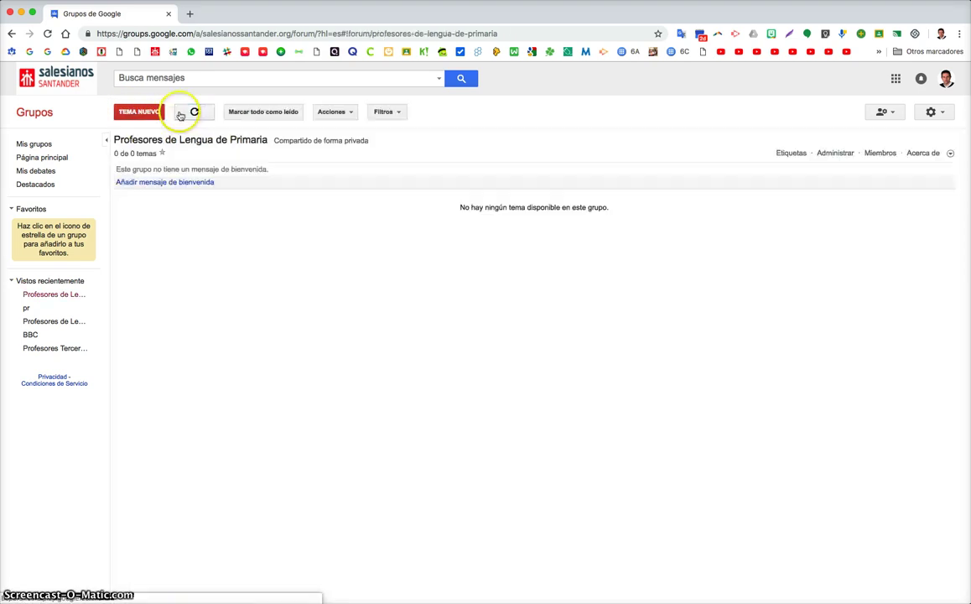
- Examine the filter options available for the group's topics without applying any
click(384, 117)
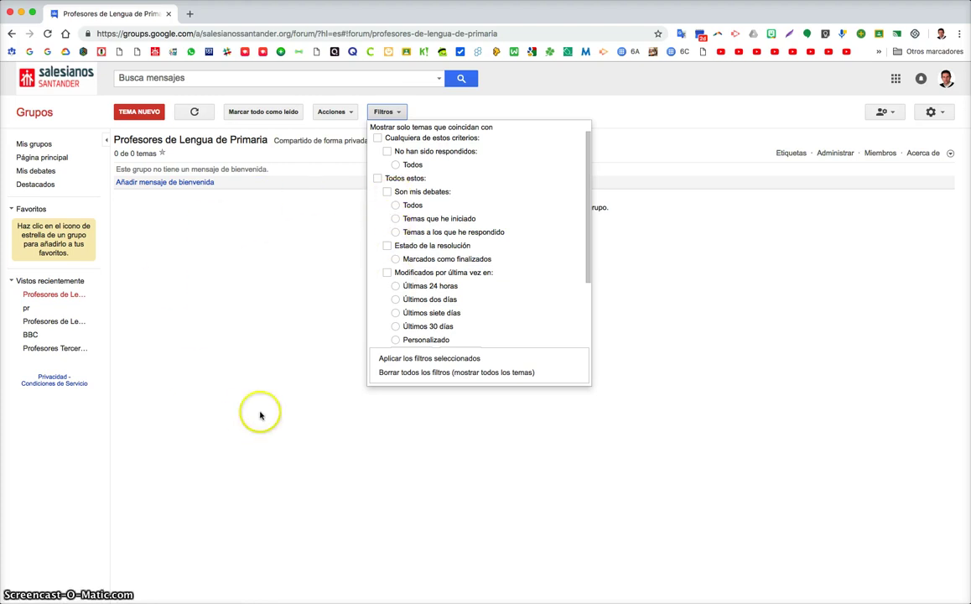
click(634, 129)
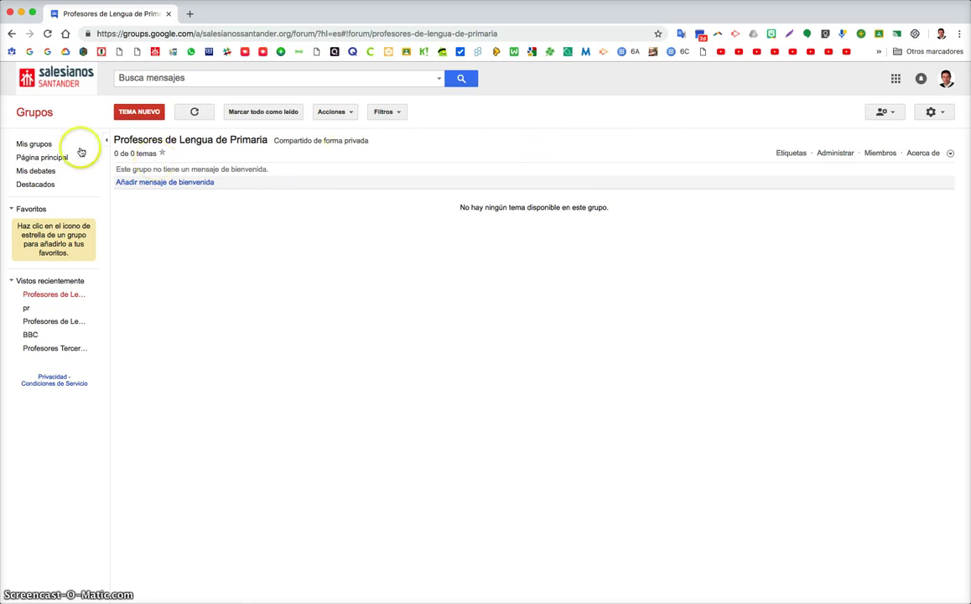
- Look through Mis grupos, return to the Grupos home page and open the listing of all groups
click(40, 145)
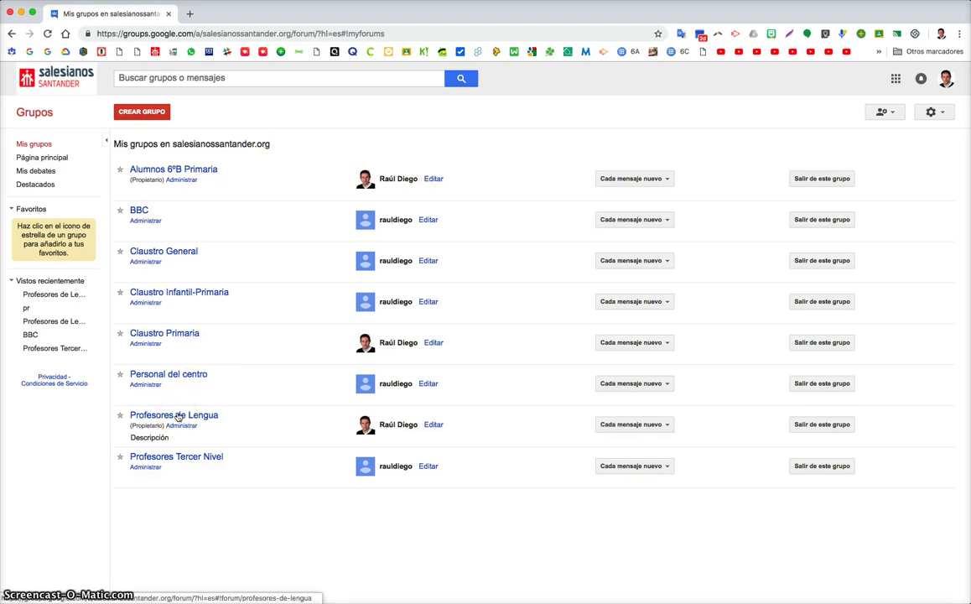
click(46, 112)
click(315, 161)
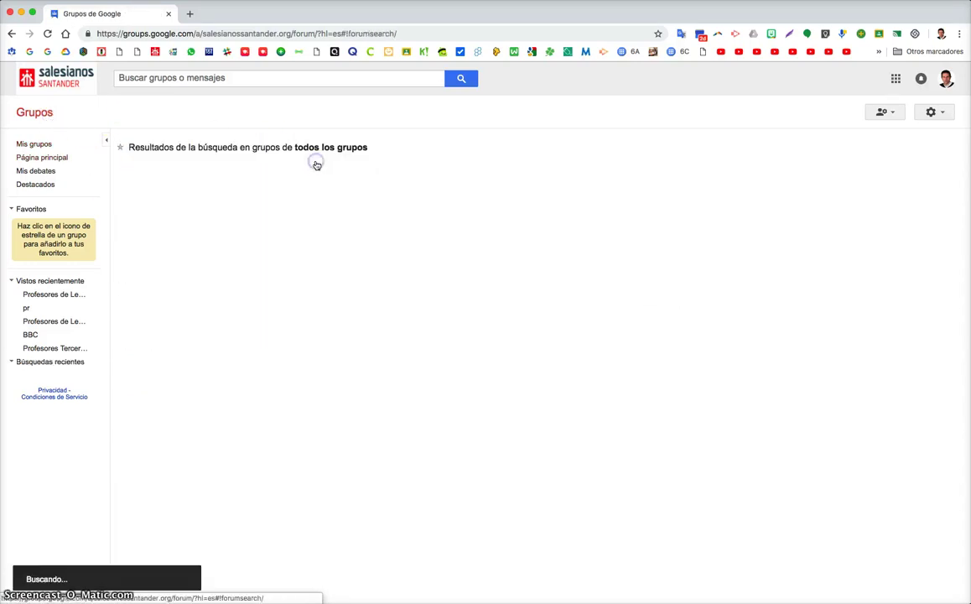